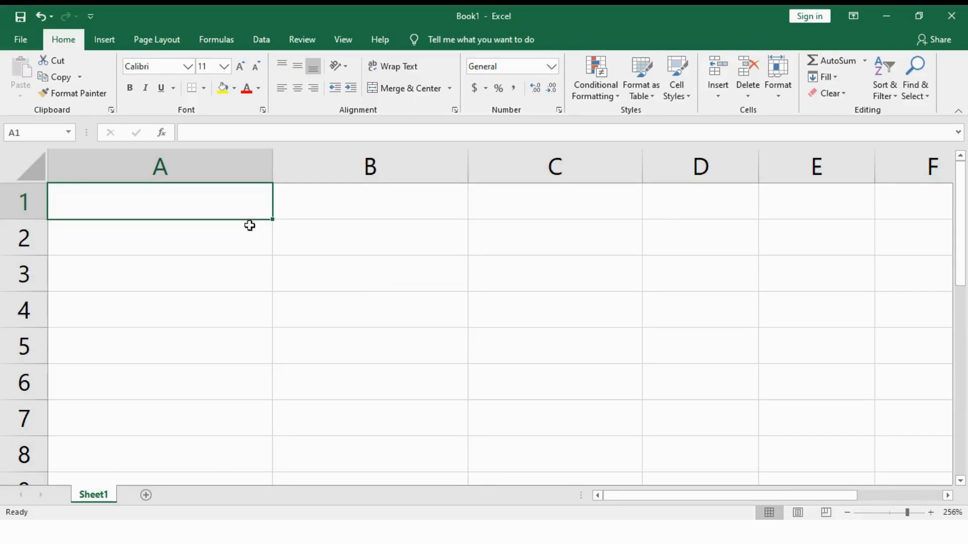
Enter a forward slash in cell A1 and a hyphen in cell A3 as the date separators.
double_click(228, 201)
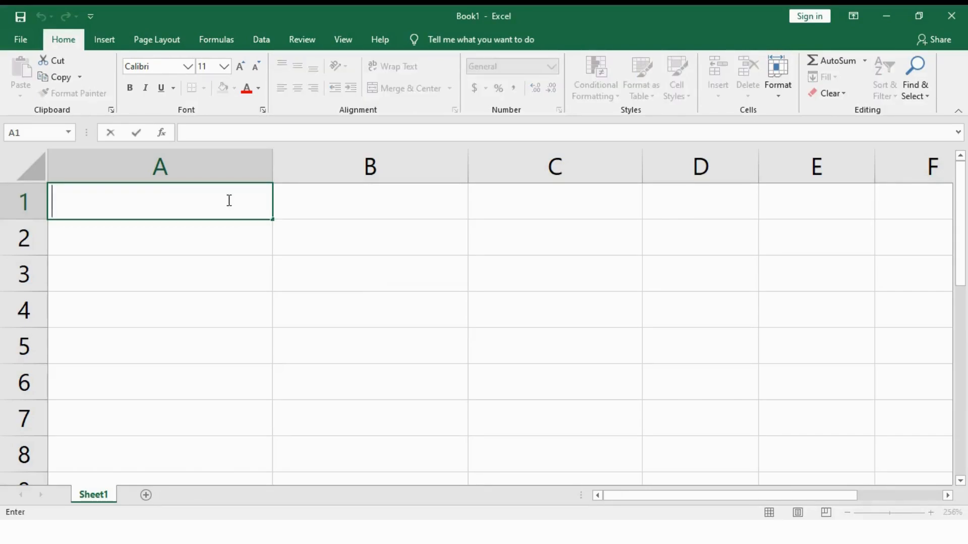
type("/")
key("Return")
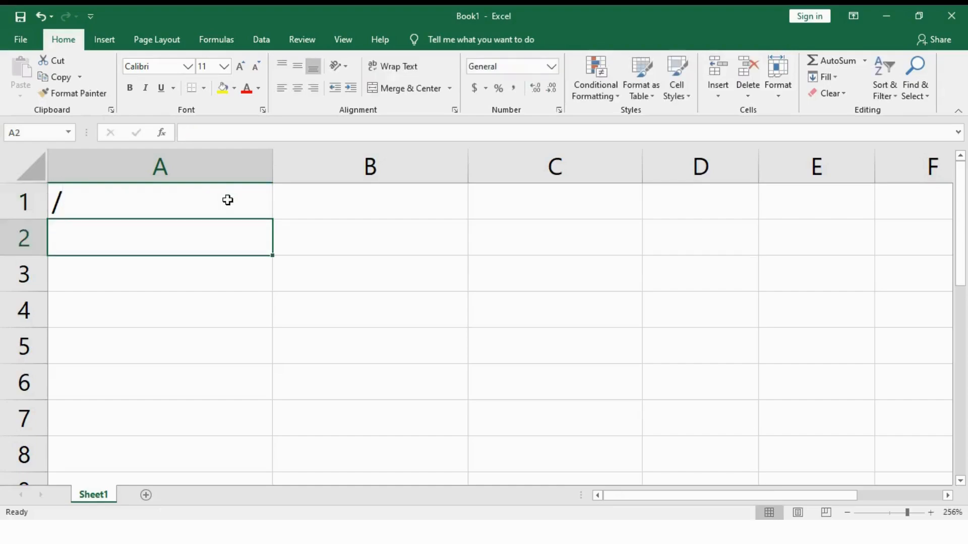
double_click(177, 274)
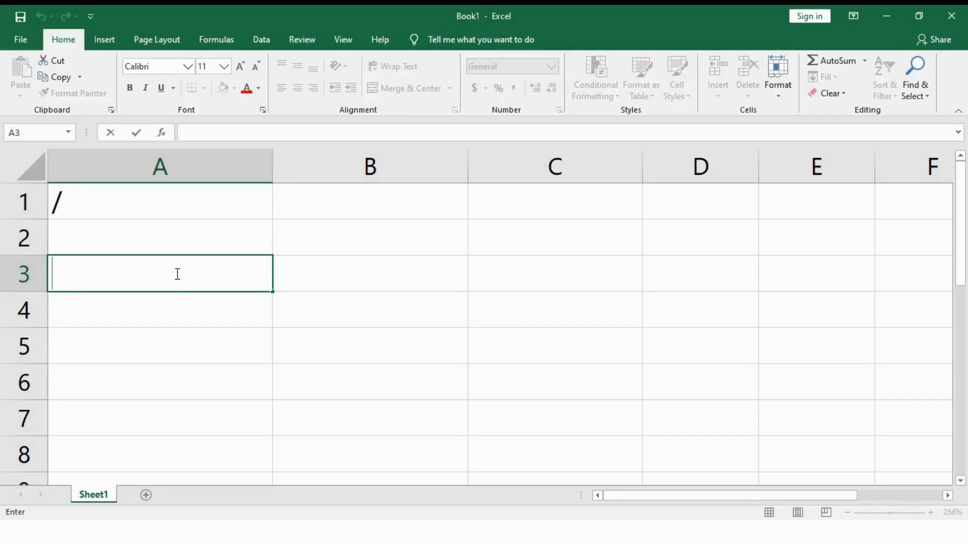
type("-")
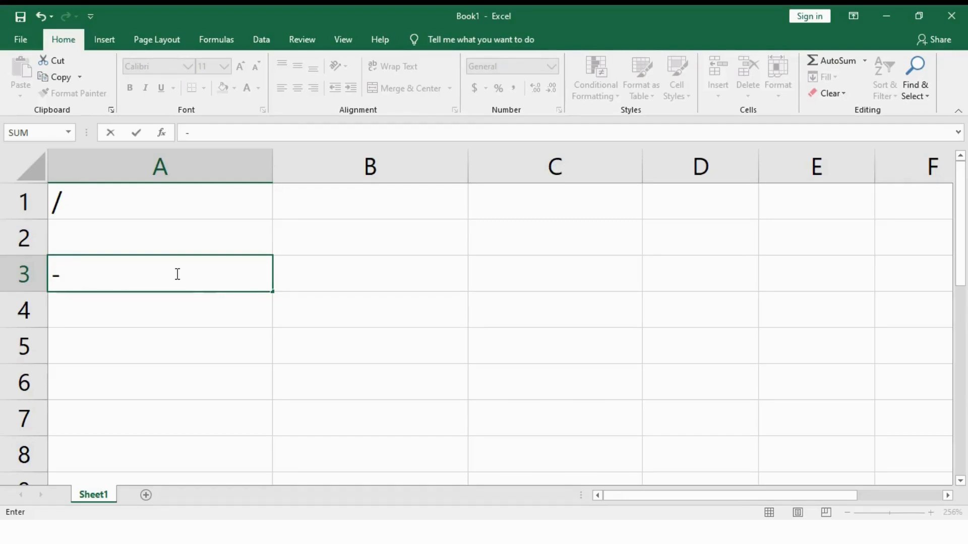
key("Return")
key("Up")
key("Up")
key("Up")
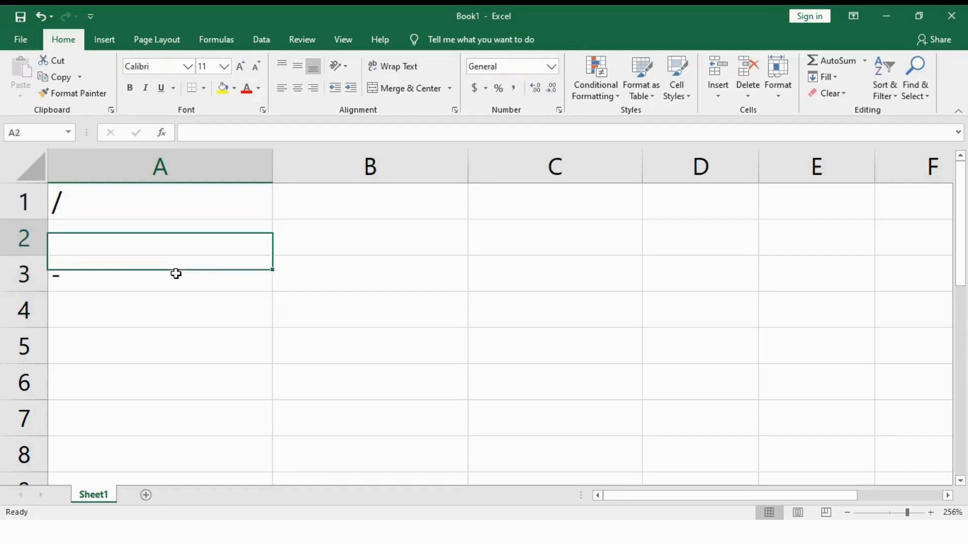
Complete the slash entry in cell A1 into the date 4/2/2023.
double_click(55, 201)
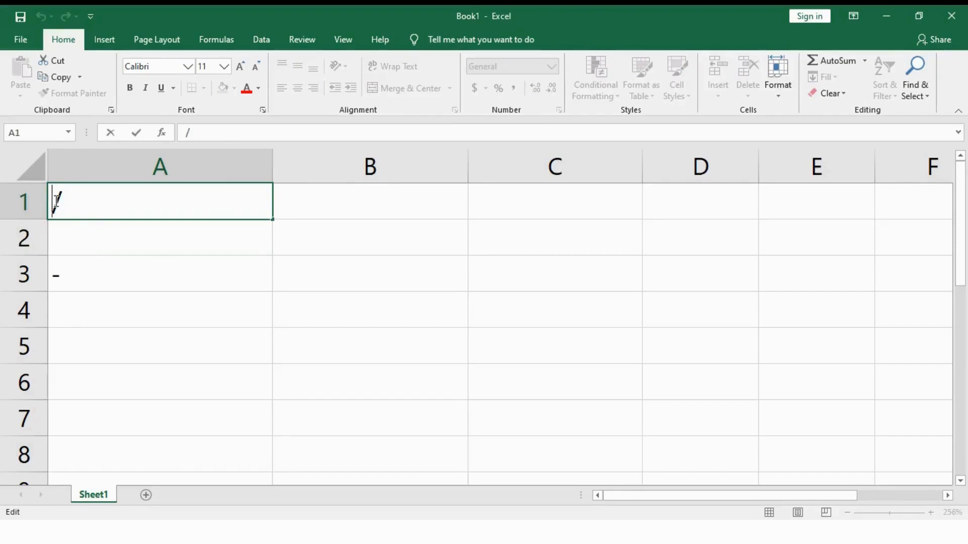
type("4")
key("Right")
type("2")
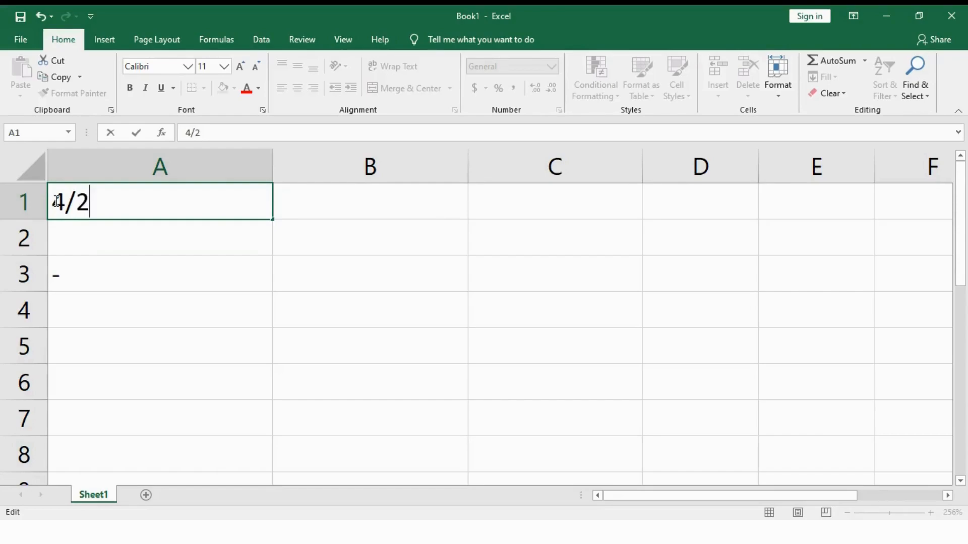
type("/2023")
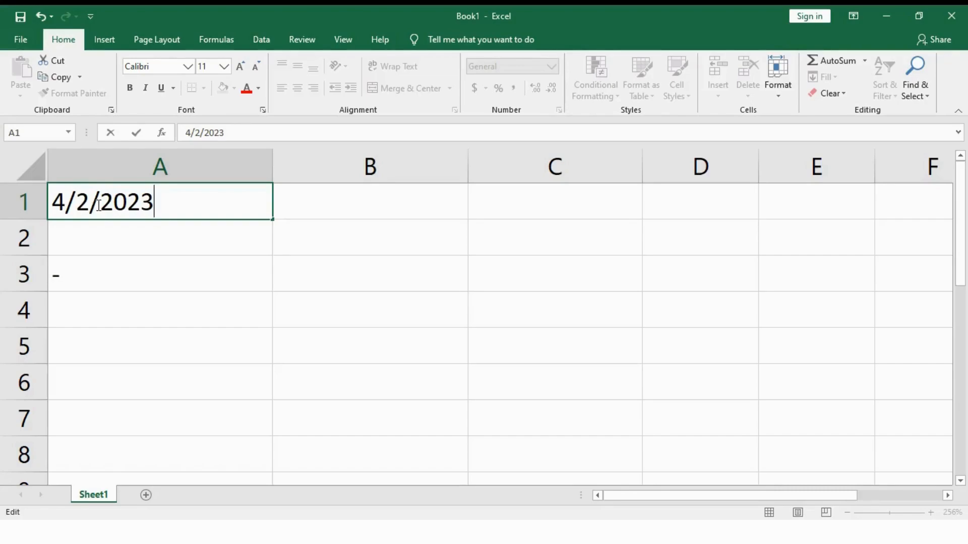
Complete the hyphen entry in cell A3 into the date 4-2-2023.
left_click(145, 286)
double_click(58, 277)
type("4-")
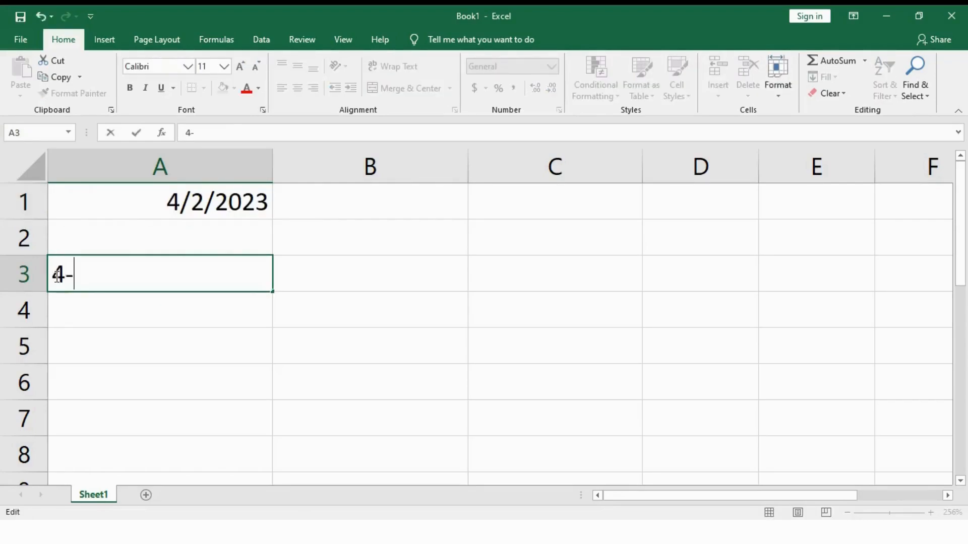
type("2-2023")
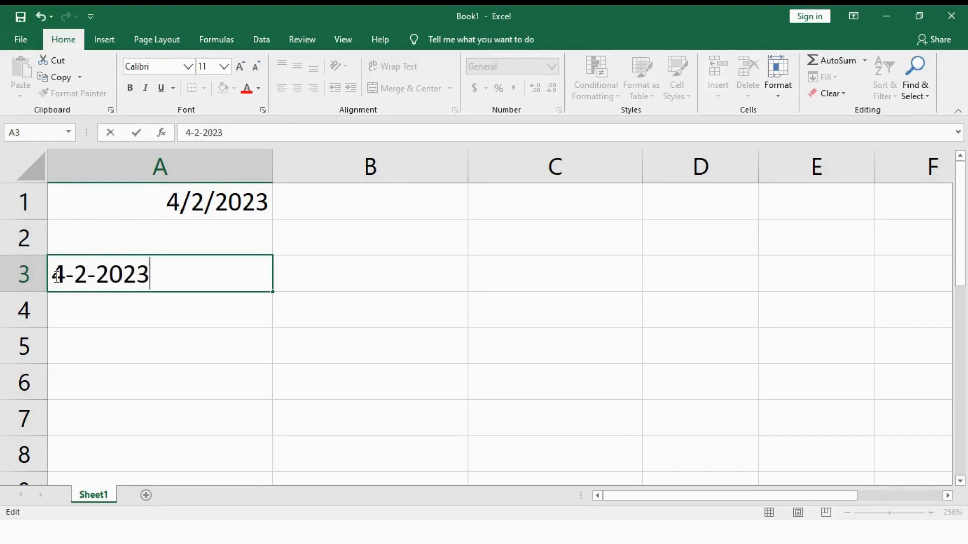
key("Return")
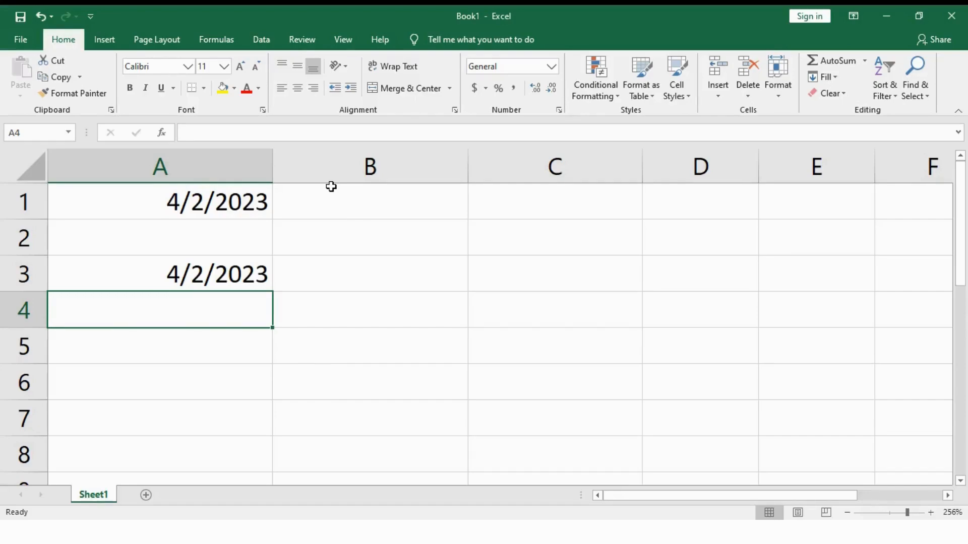
Enter the invalid dates 13/2/2023 in cell B2 and 12-32-2023 in cell B4.
double_click(339, 228)
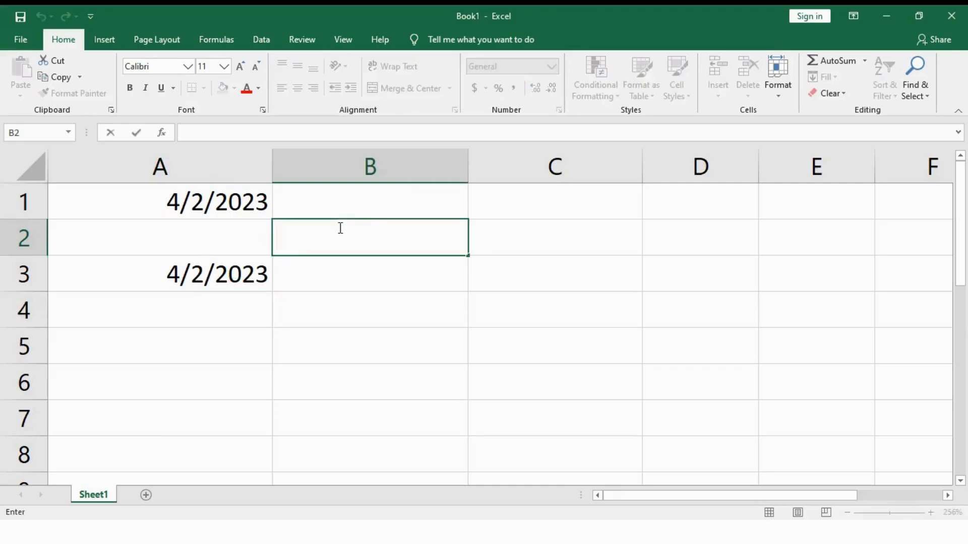
type("13/2/2")
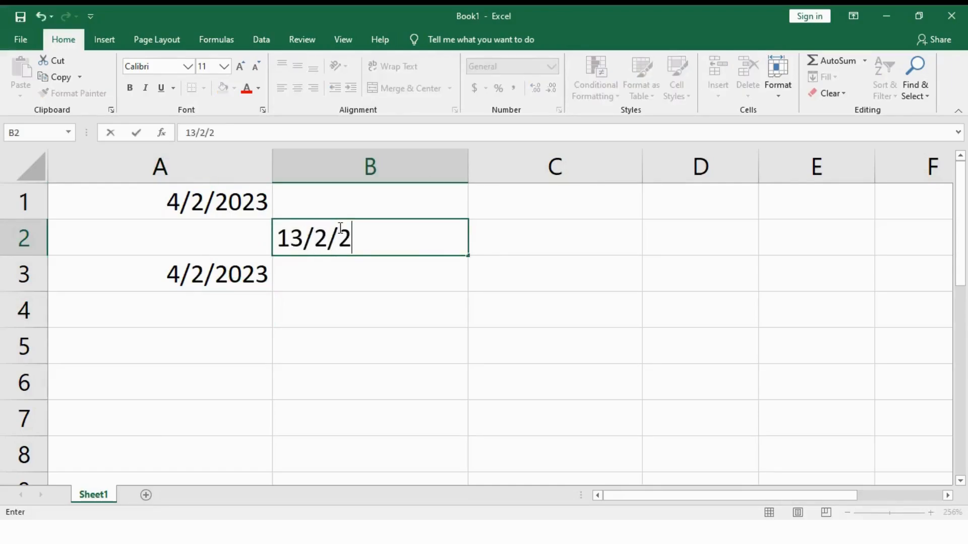
type("023")
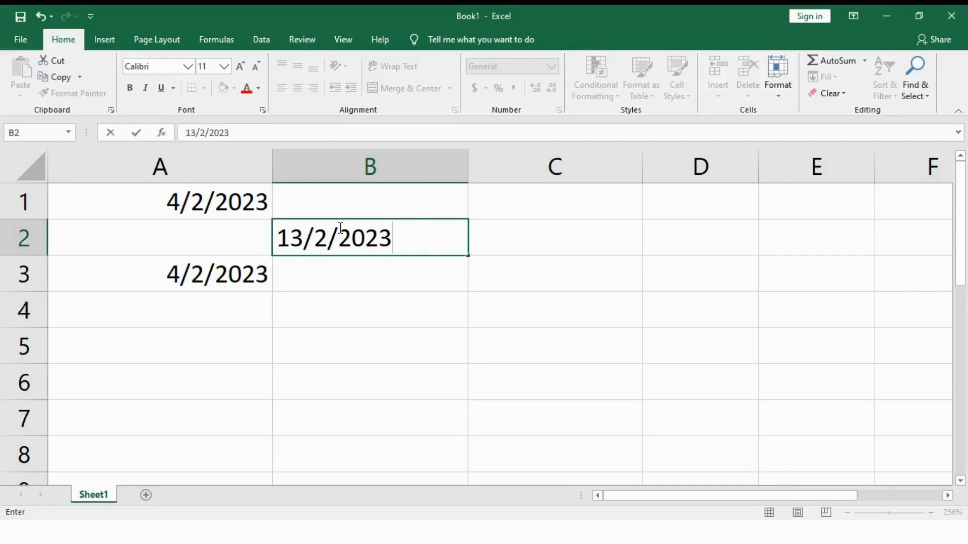
key("Return")
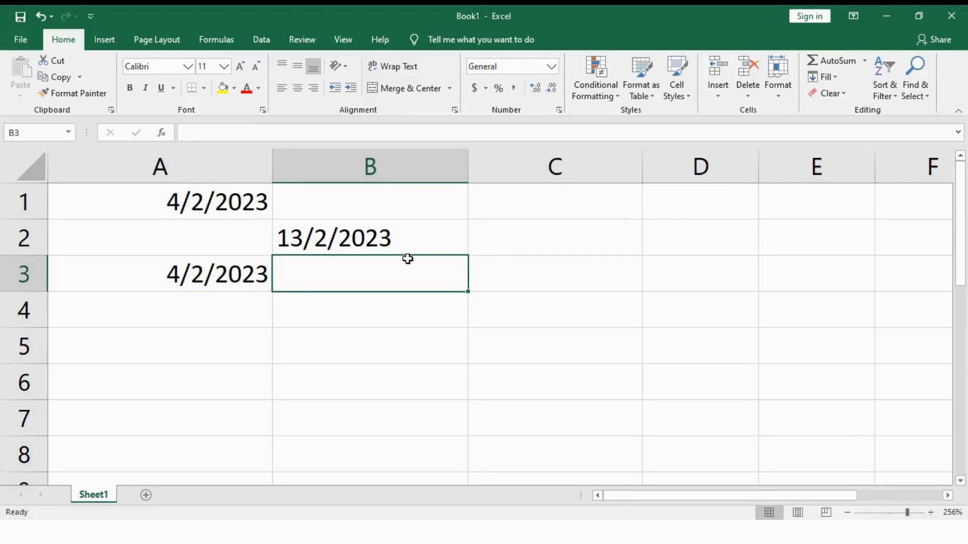
left_click(383, 317)
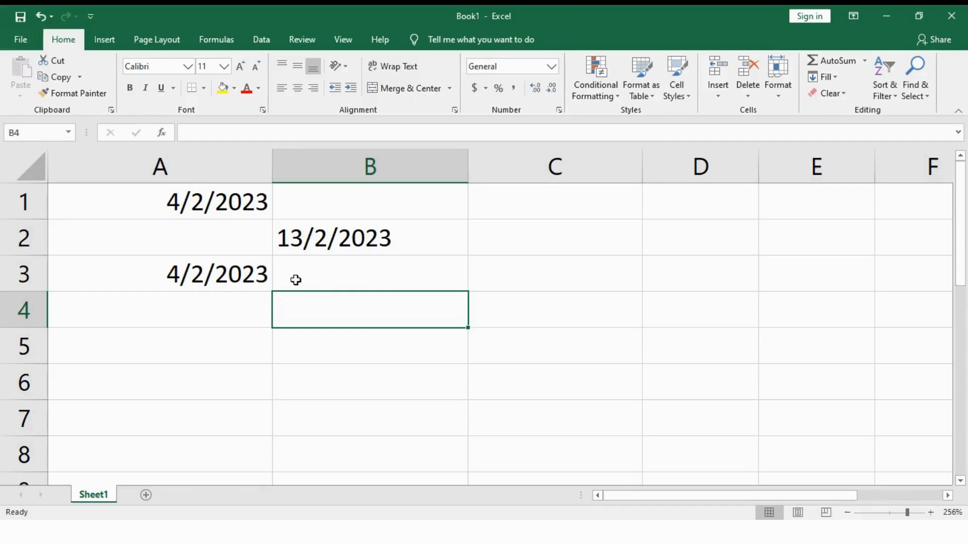
double_click(311, 310)
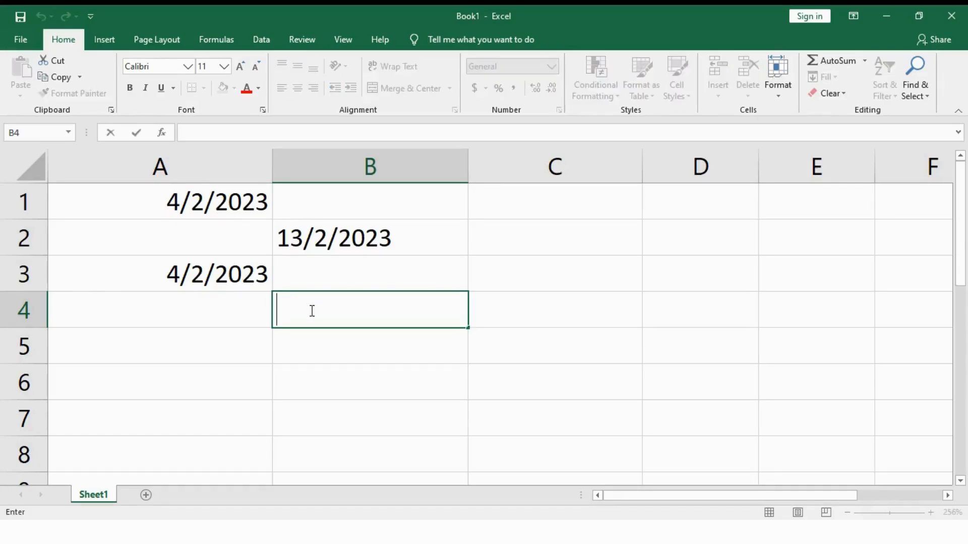
type("12-32-2023")
key("Return")
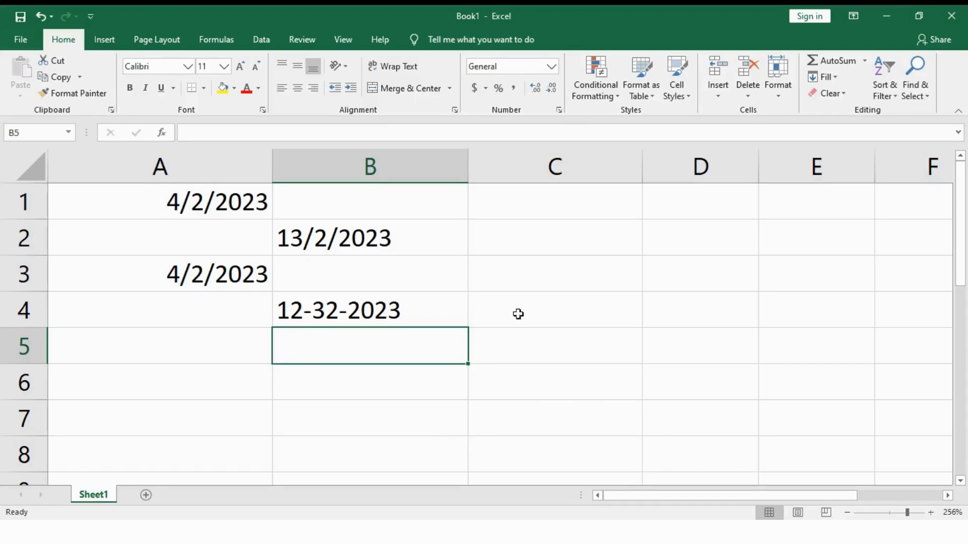
Enter the time 4:45 in cell C3 and the 24-hour time 16:45 in cell C4.
double_click(532, 281)
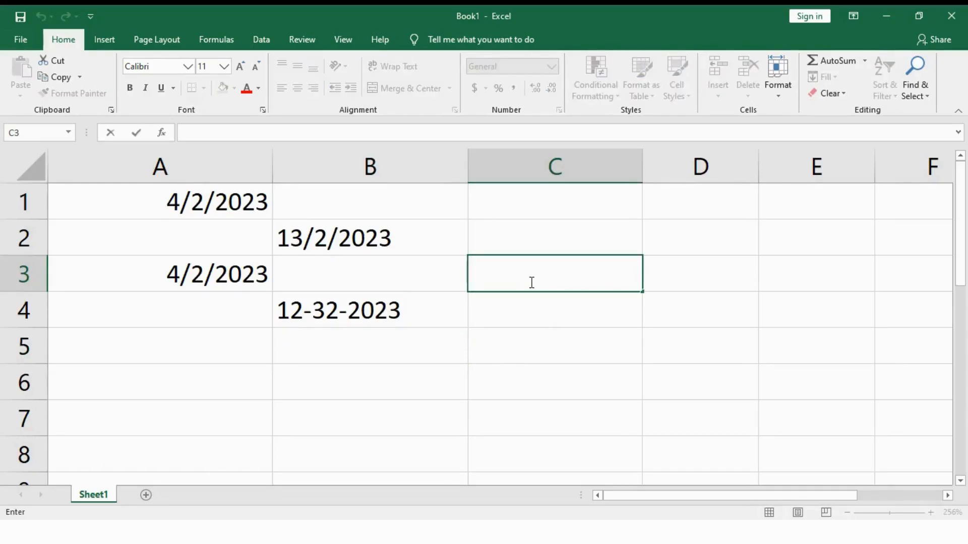
type(":")
left_click(474, 275)
type("4:45")
key("Return")
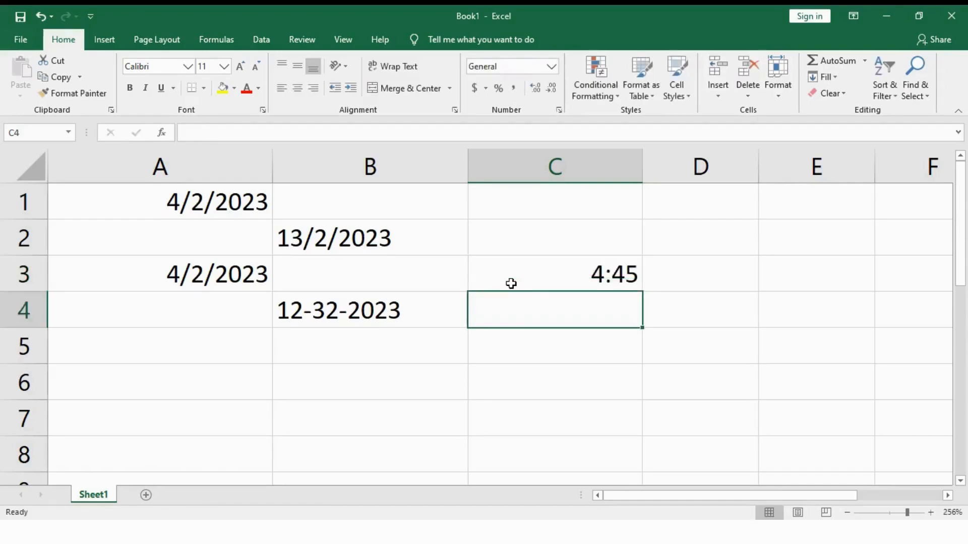
double_click(522, 309)
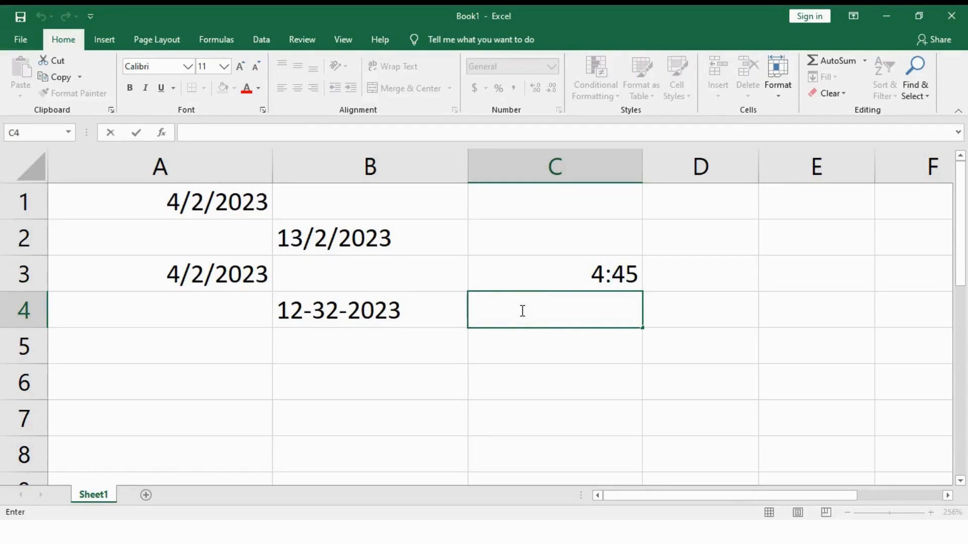
type("16:4")
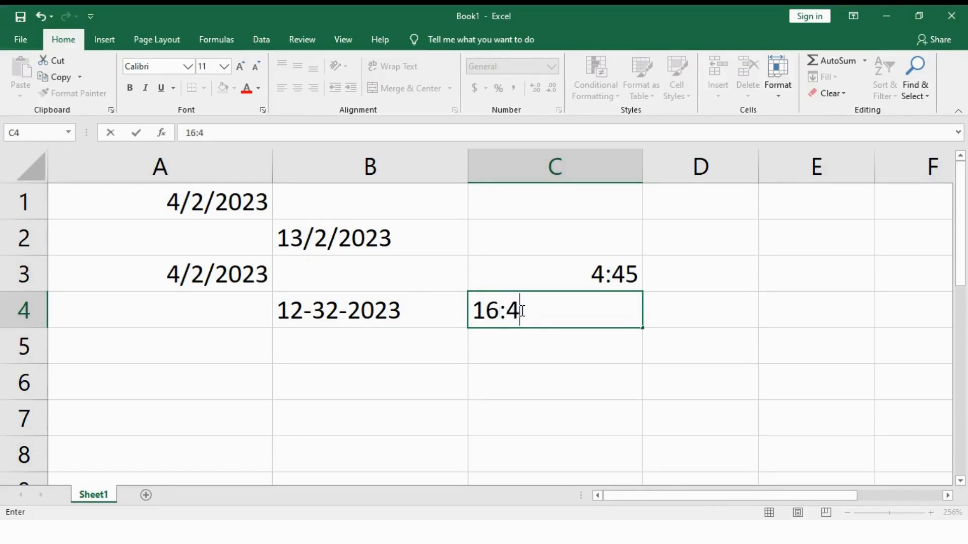
type("5")
key("Return")
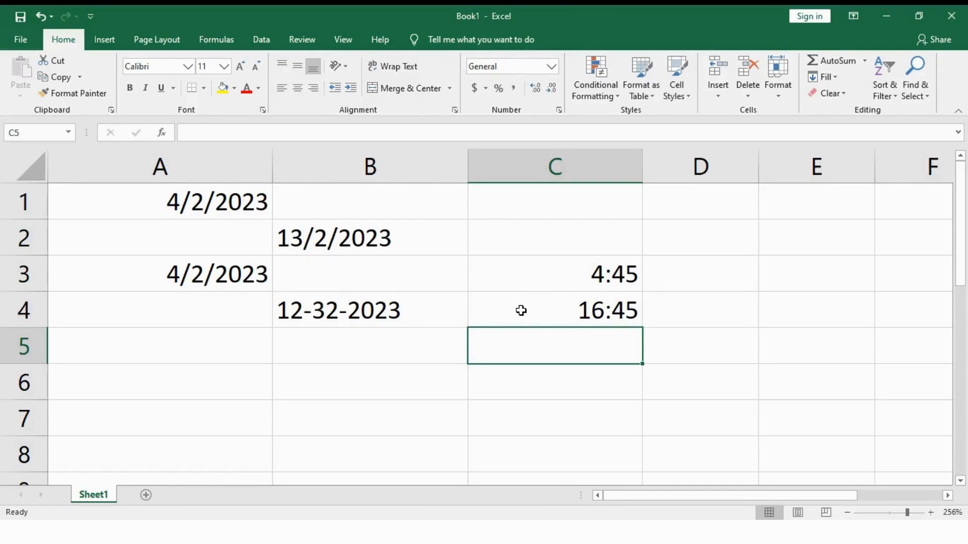
Enter the 12-hour times 4:45 p in cell C5 and 4:45 a in cell C6.
double_click(535, 356)
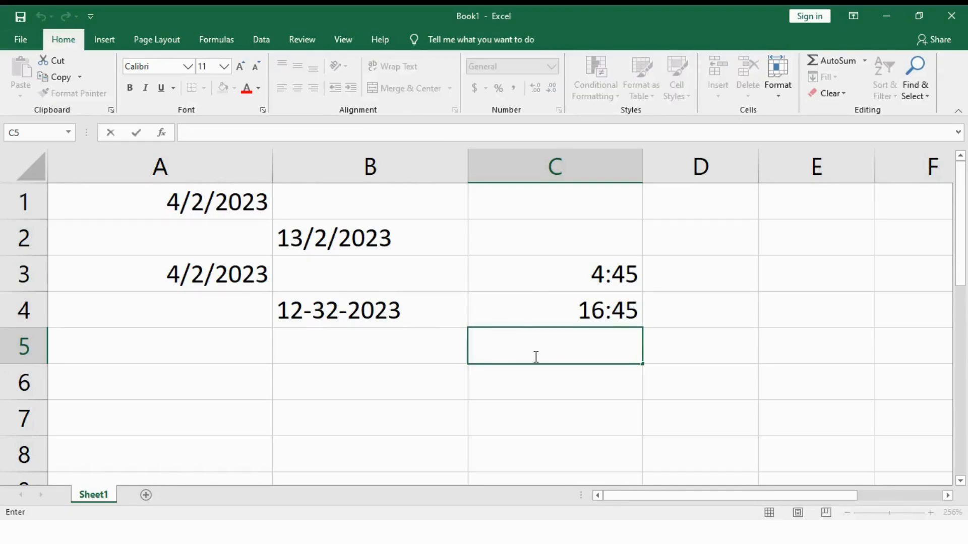
type("4:45")
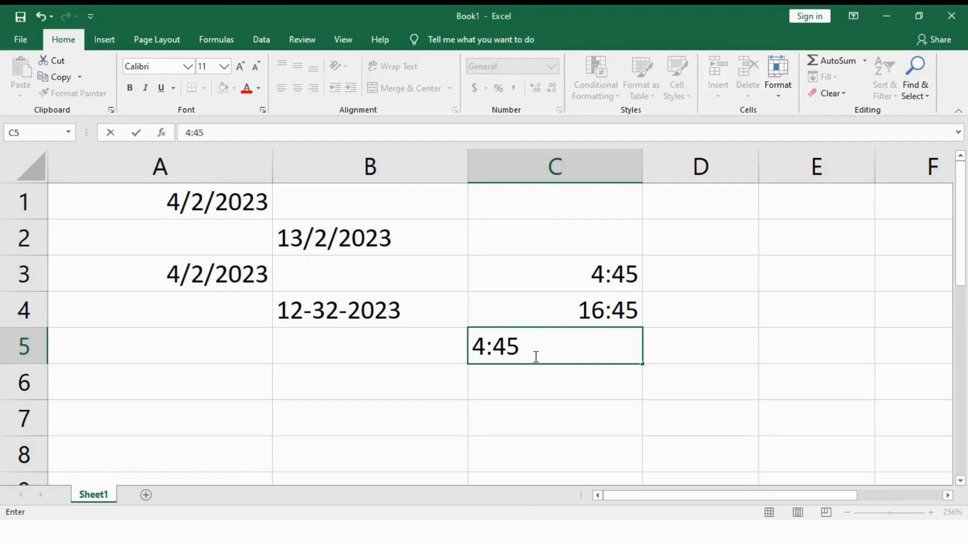
type(" p")
key("Return")
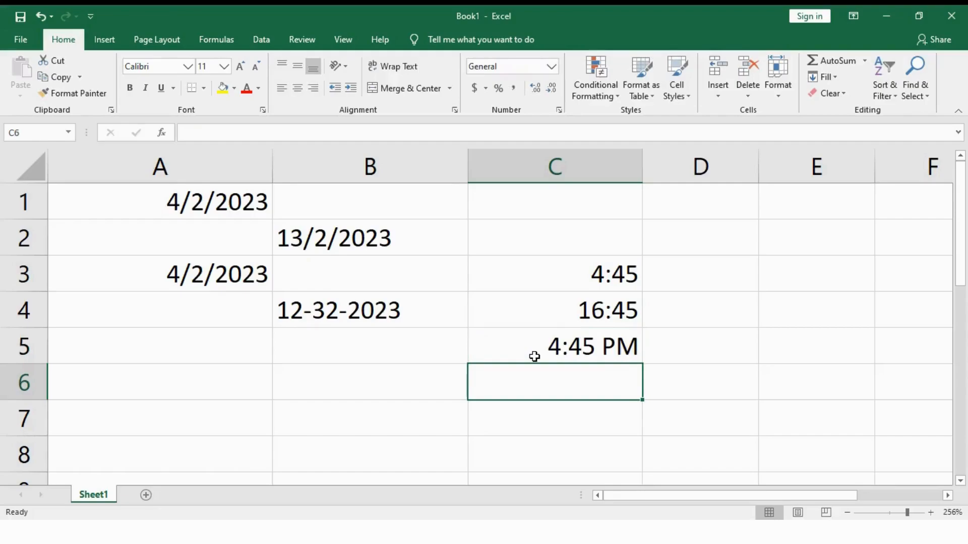
double_click(550, 381)
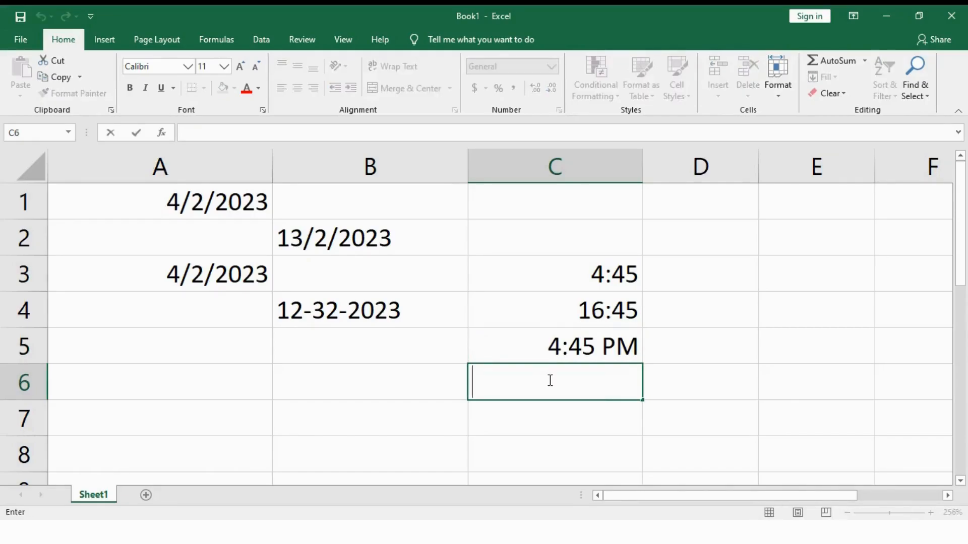
type("4:45 a")
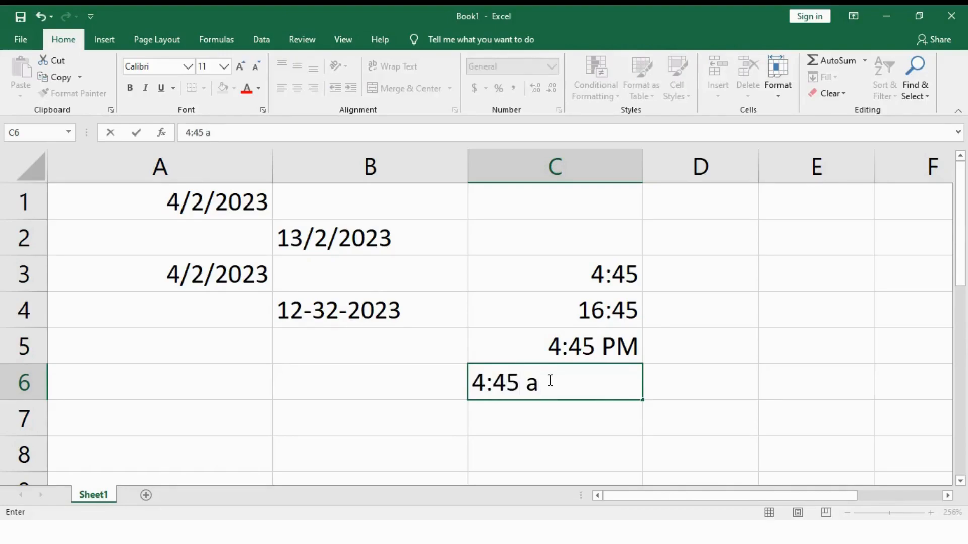
key("Return")
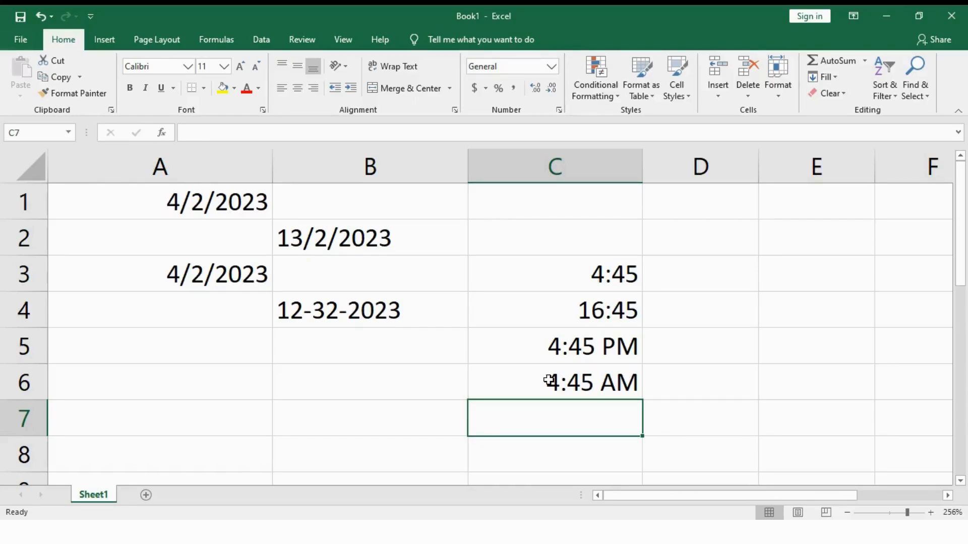
left_click(726, 533)
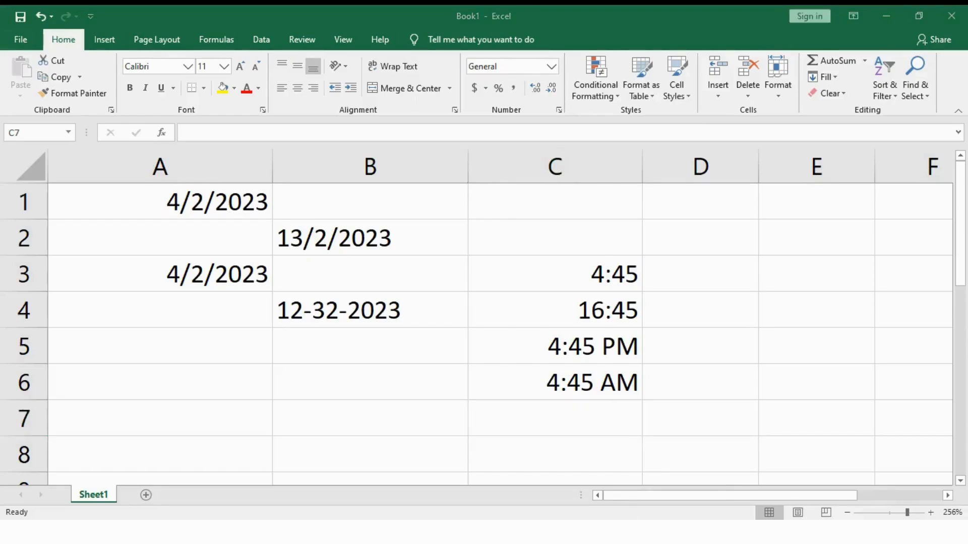